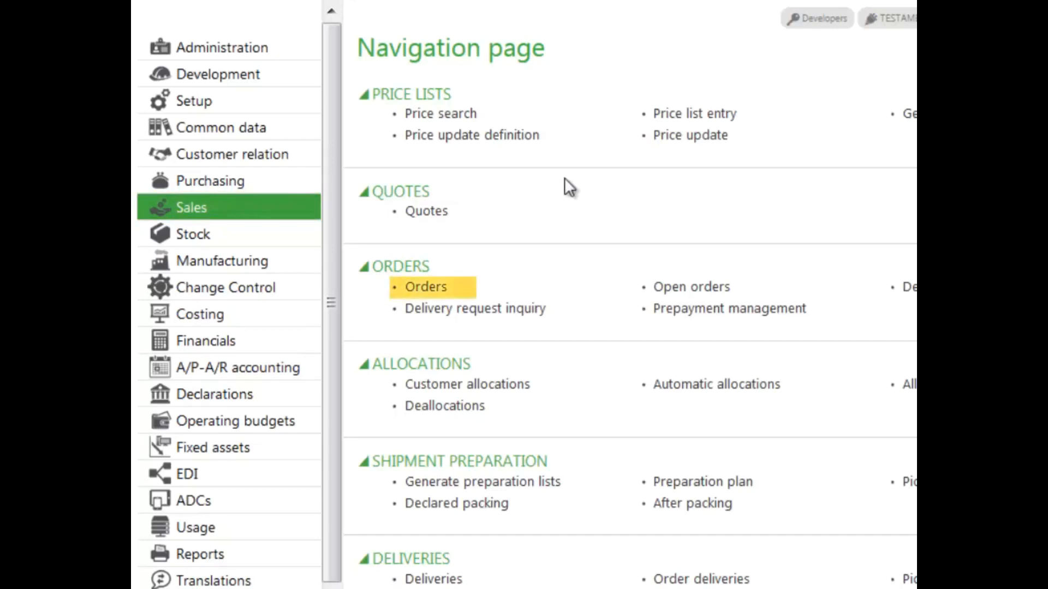
- Open the sales orders in the ALL Full entry transaction, review the displayed order's status, and close the page
{"action": "left_click", "coordinate": [437, 288]}
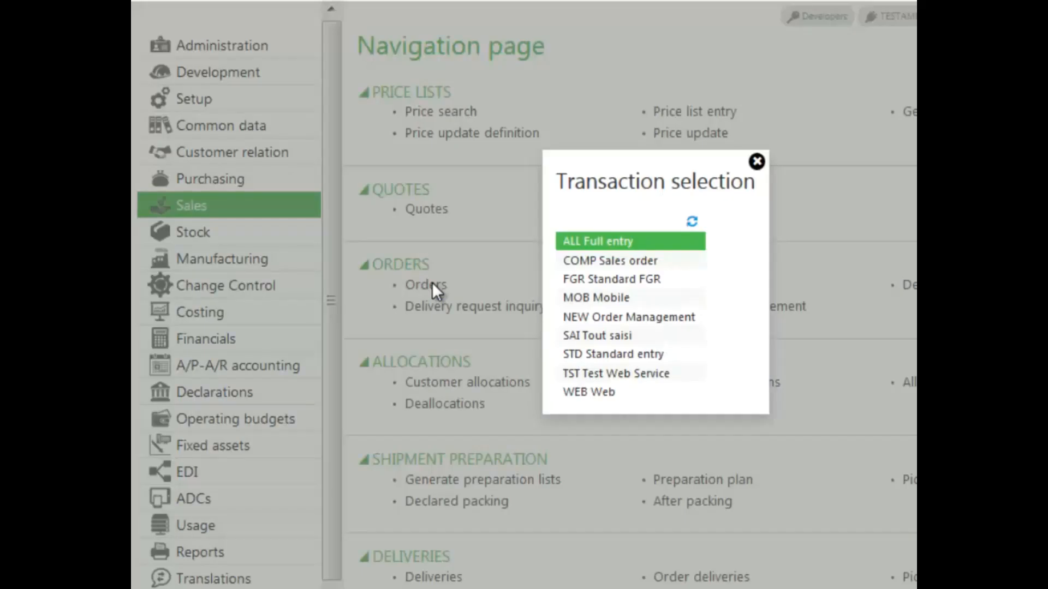
{"action": "left_click", "coordinate": [624, 242]}
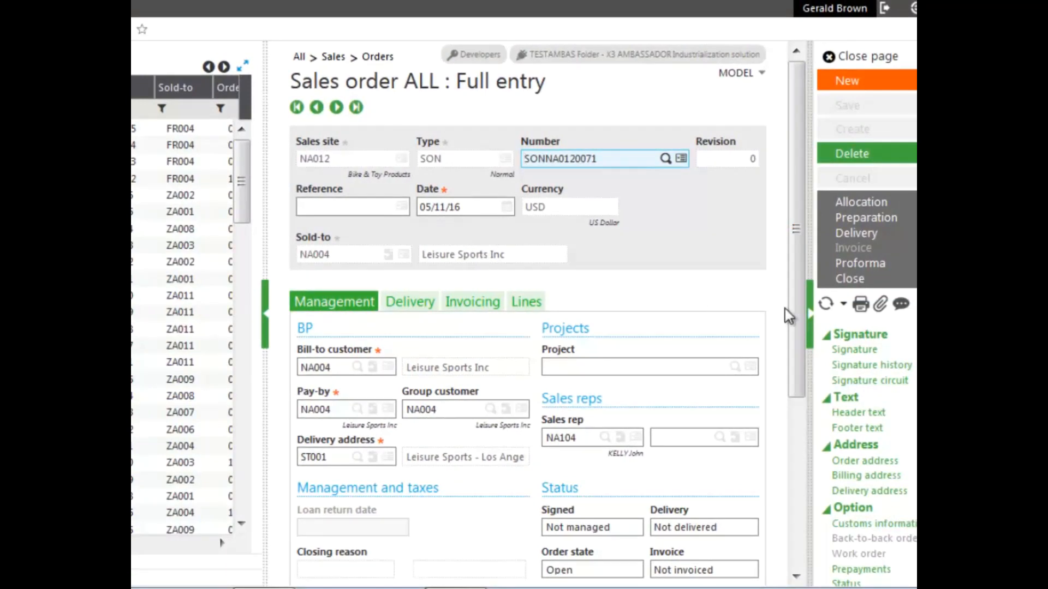
{"action": "left_click_drag", "start_coordinate": [794, 320], "coordinate": [784, 463]}
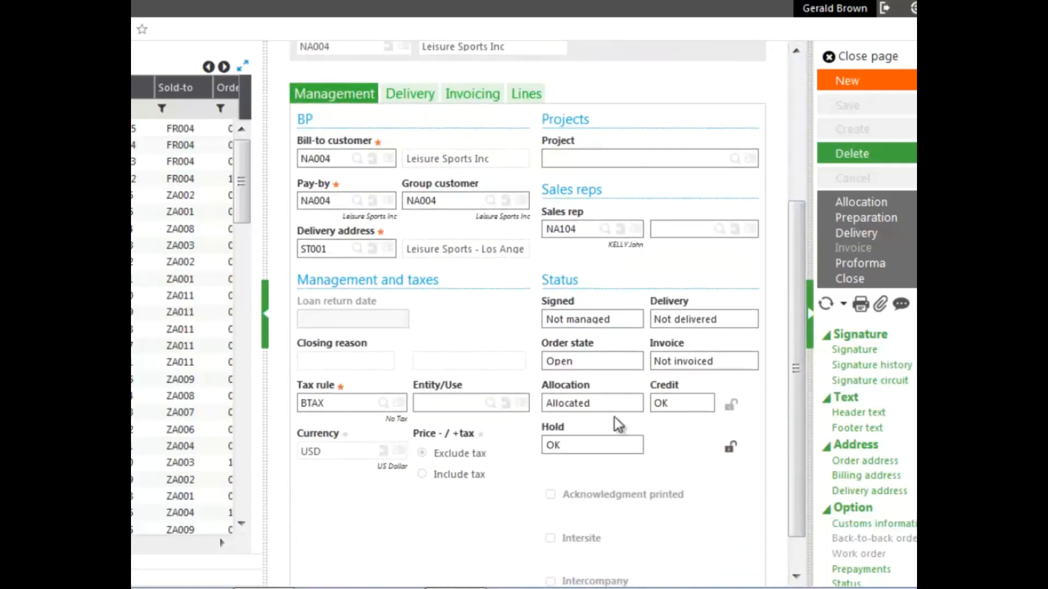
{"action": "left_click", "coordinate": [879, 57]}
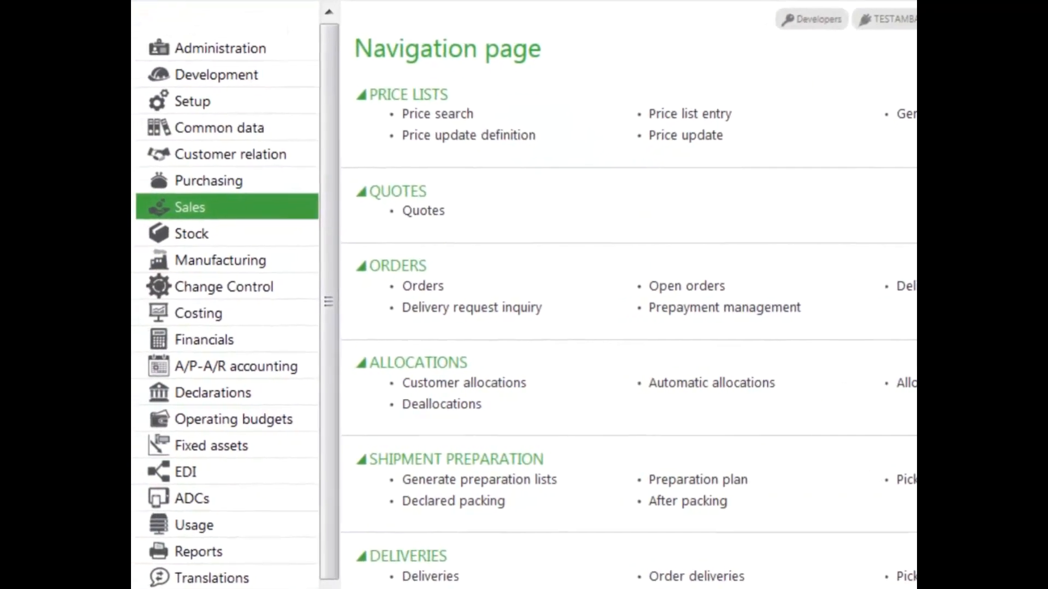
- Start a new sales delivery with shipment site NA012 and delivery type SDN (Normal Shipments)
{"action": "scroll", "coordinate": [488, 278], "scroll_direction": "down", "scroll_amount": 5}
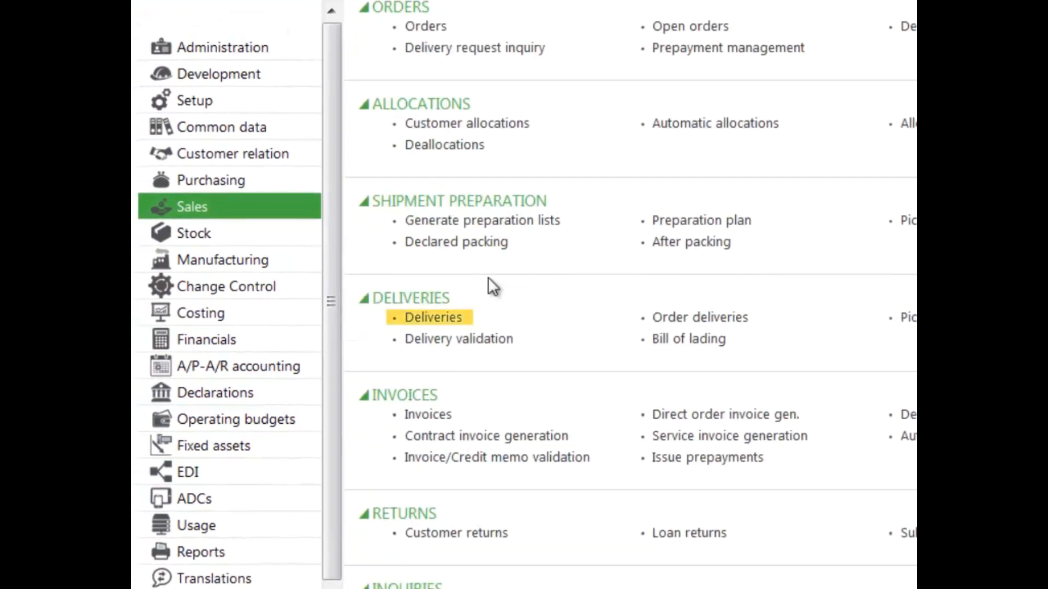
{"action": "left_click", "coordinate": [456, 317]}
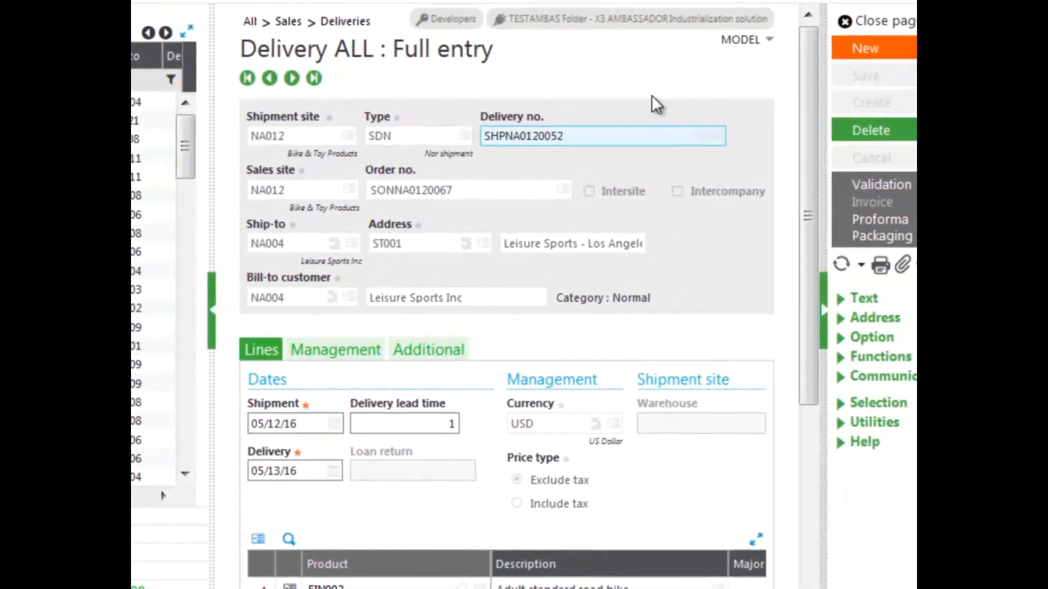
{"action": "left_click", "coordinate": [873, 54]}
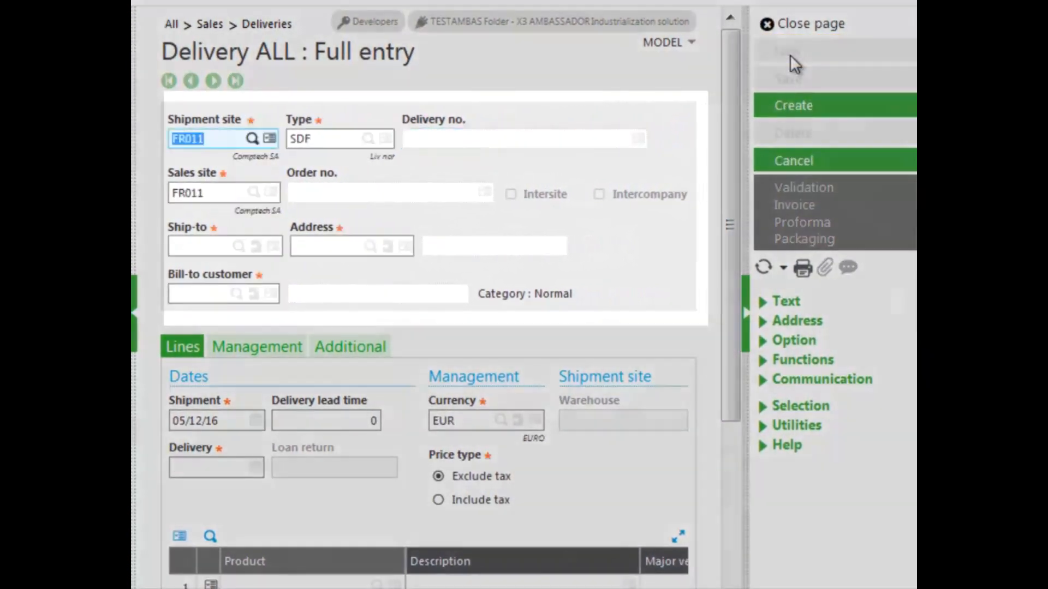
{"action": "type", "text": "na012"}
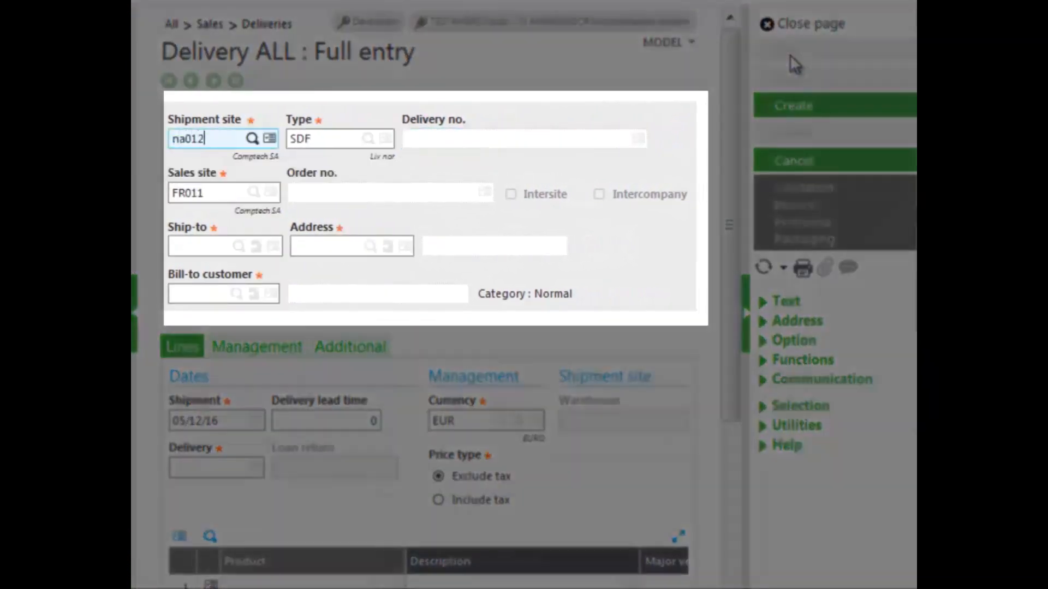
{"action": "key", "text": "Tab"}
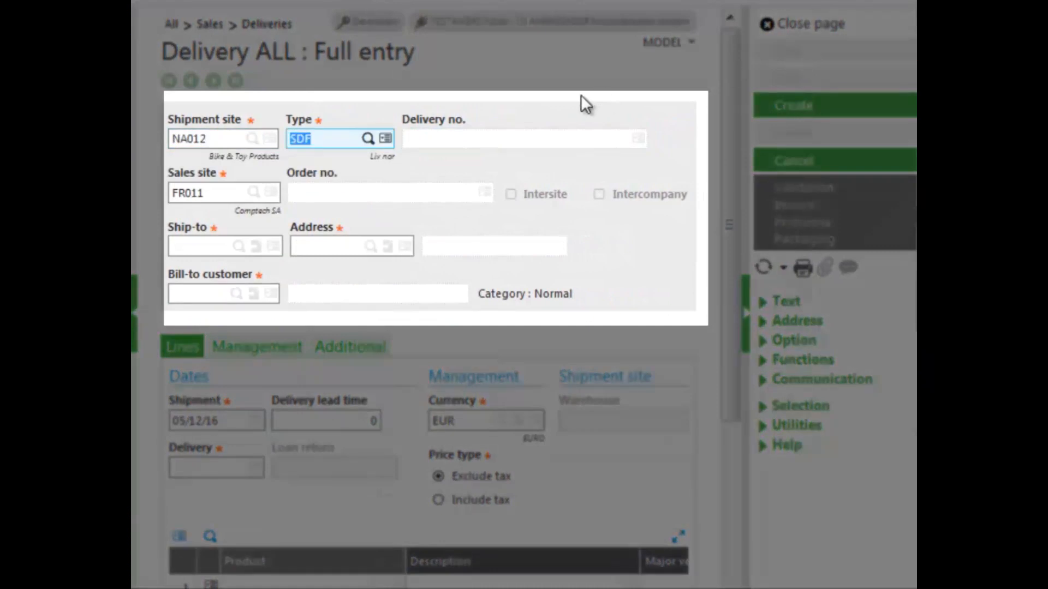
{"action": "left_click", "coordinate": [368, 138]}
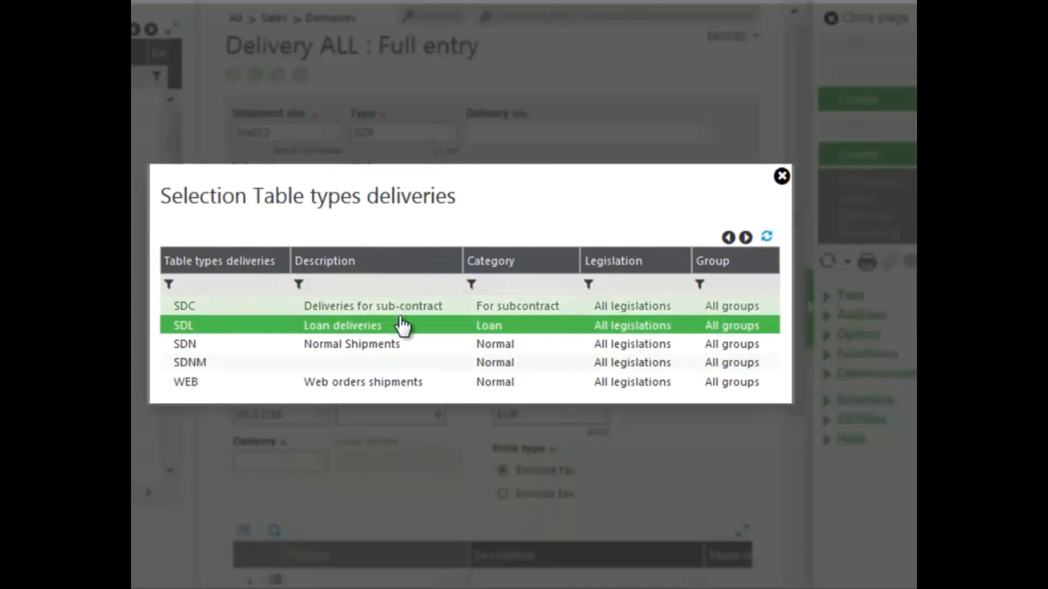
{"action": "left_click", "coordinate": [363, 345]}
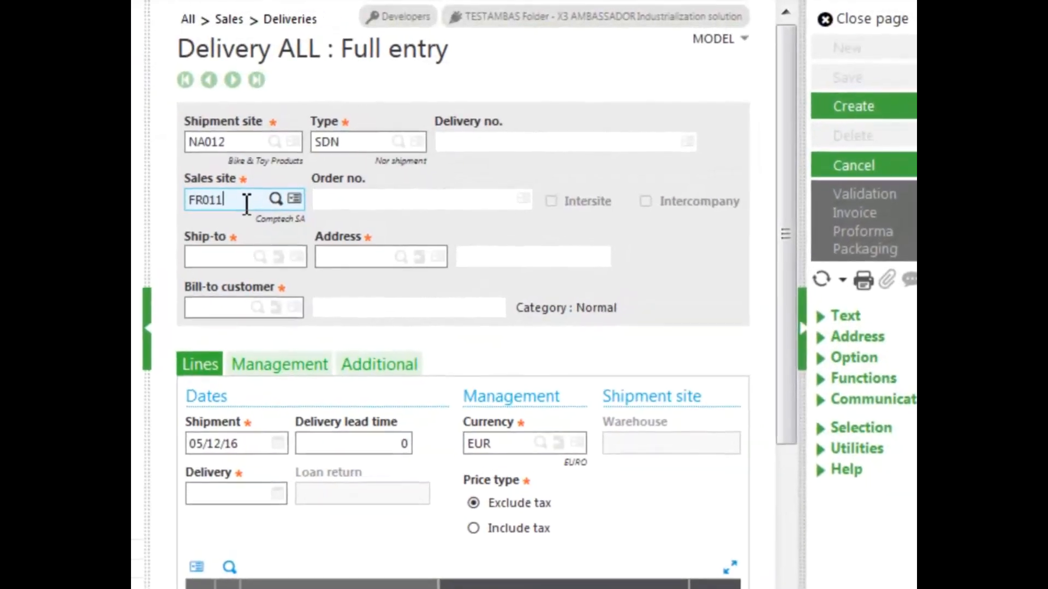
- Set the delivery's sales site to NA012 and enter the customer code of Leisure Sports Inc as the ship-to
{"action": "left_click_drag", "start_coordinate": [250, 204], "coordinate": [141, 227]}
{"action": "type", "text": "na012"}
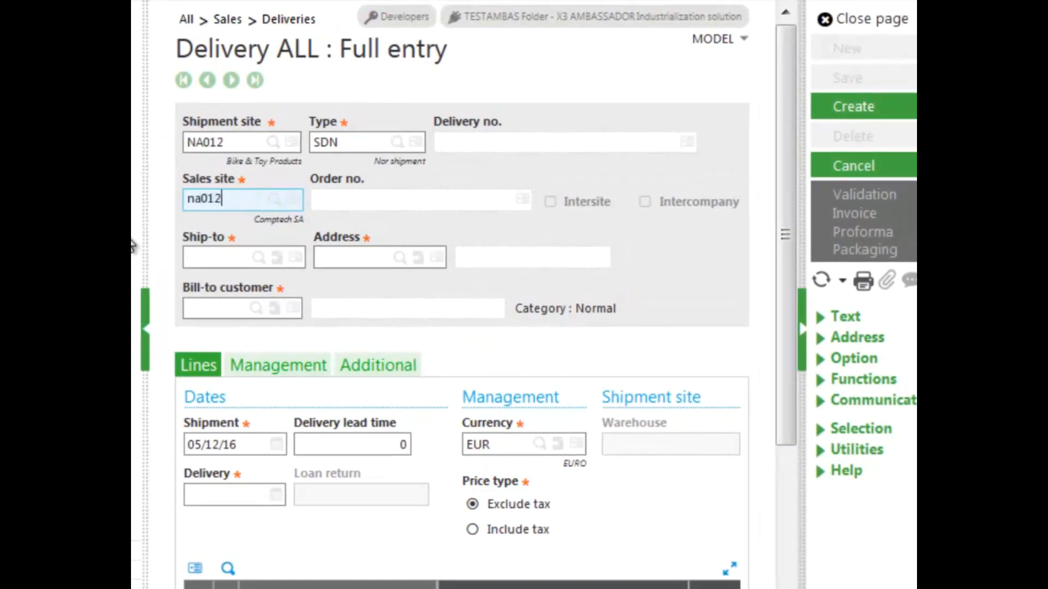
{"action": "key", "text": "Tab"}
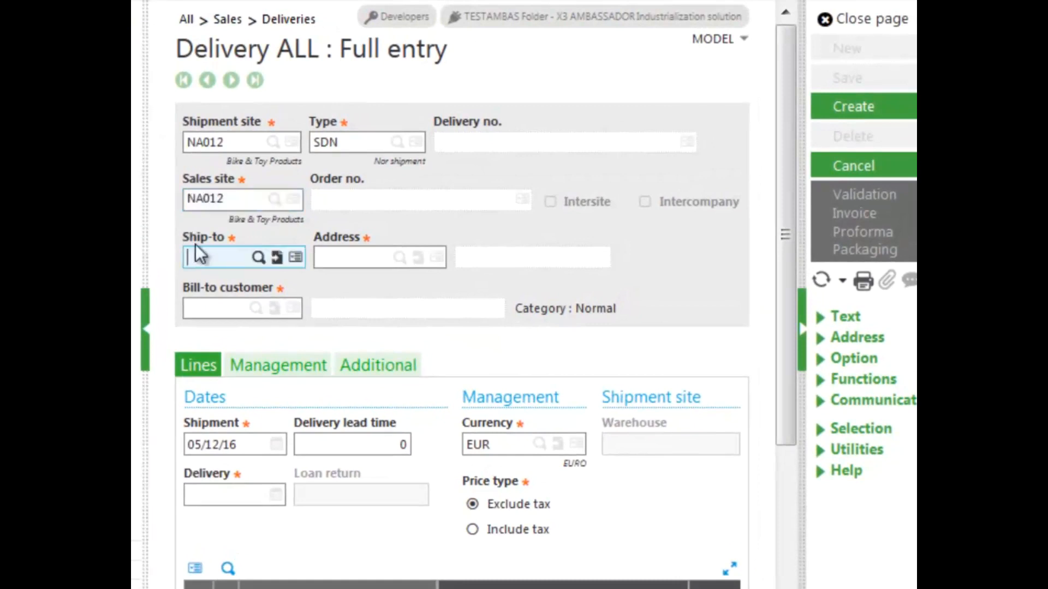
{"action": "type", "text": "na"}
{"action": "type", "text": "005"}
{"action": "key", "text": "BackSpace"}
{"action": "type", "text": "4"}
{"action": "key", "text": "Tab"}
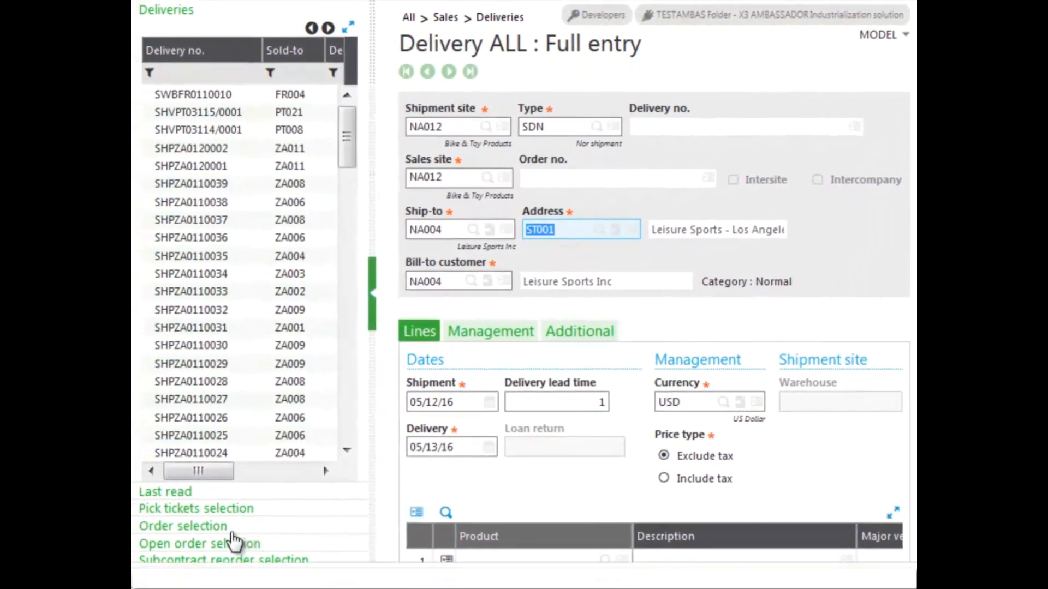
- Add the last open order in the order selection, with its FIN002 Adult standard road bike line, to the delivery
{"action": "left_click", "coordinate": [197, 525]}
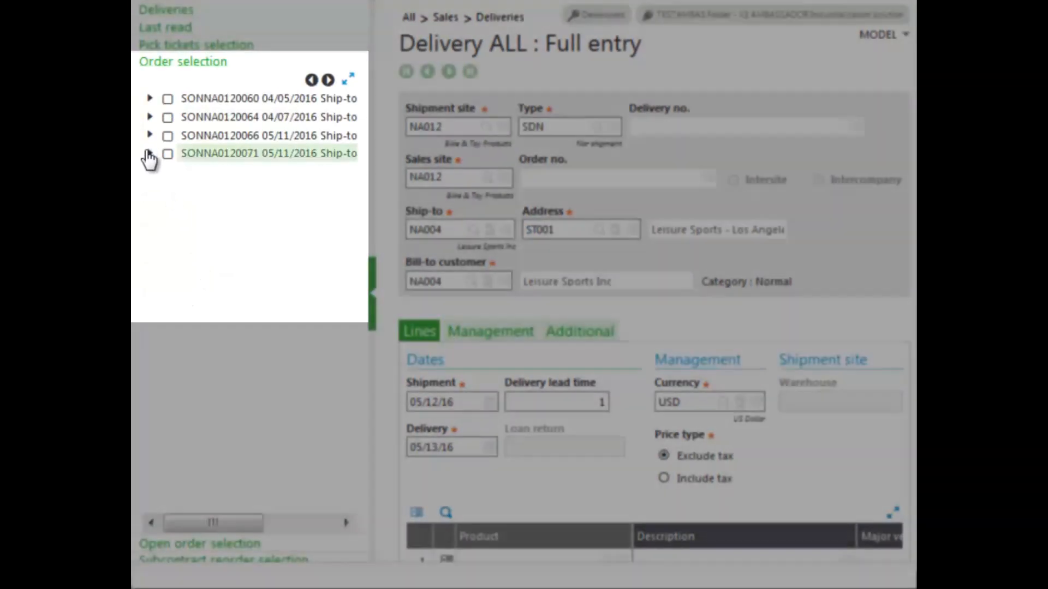
{"action": "left_click", "coordinate": [149, 155]}
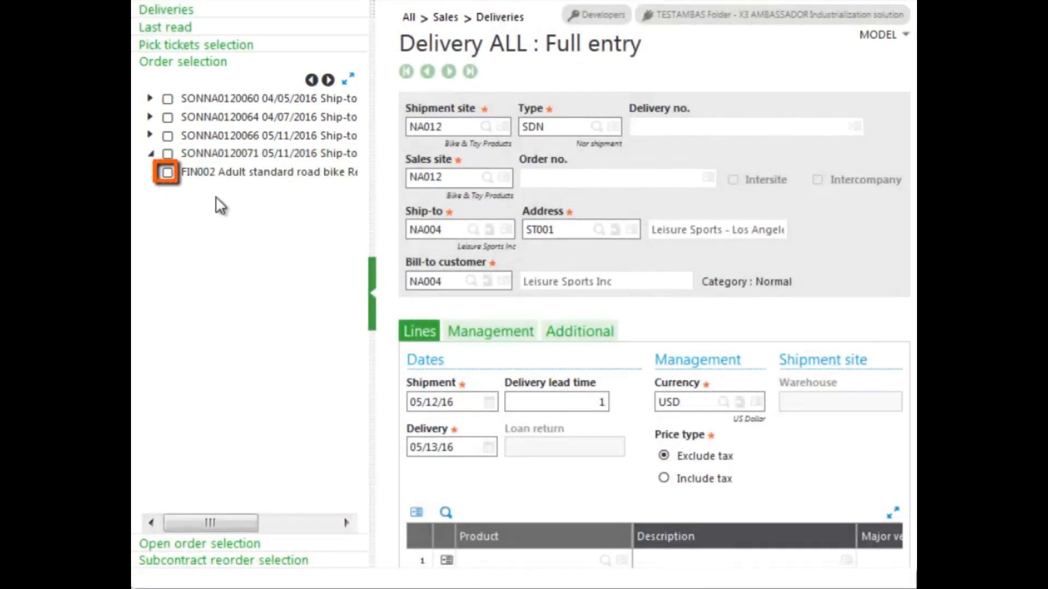
{"action": "left_click", "coordinate": [166, 154]}
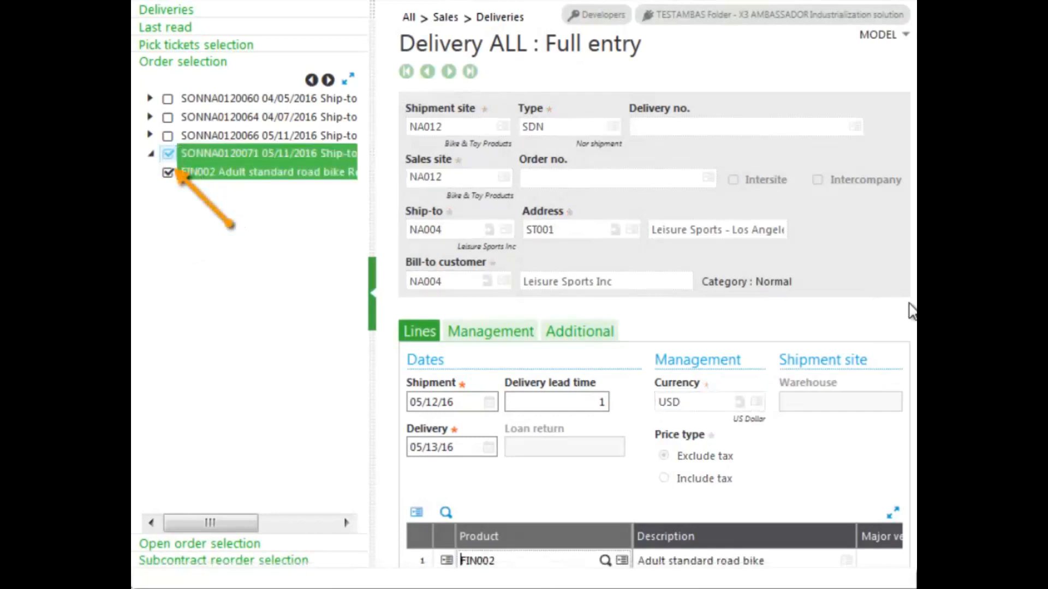
- Review the delivery's Lines, Management and Additional sections
{"action": "scroll", "coordinate": [655, 306], "scroll_direction": "down", "scroll_amount": 1}
{"action": "scroll", "coordinate": [655, 306], "scroll_direction": "down", "scroll_amount": 2}
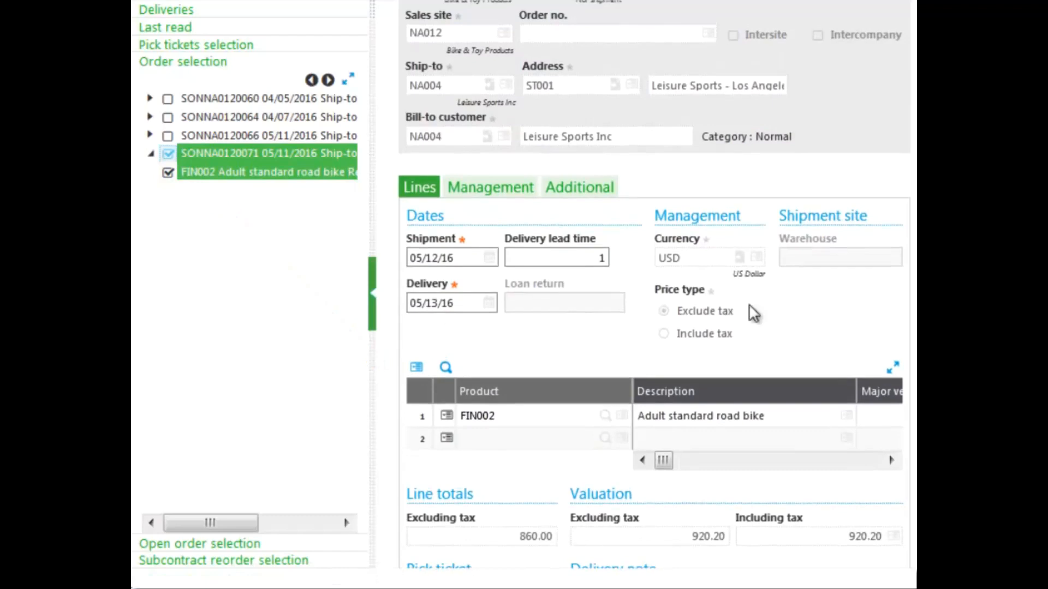
{"action": "left_click", "coordinate": [497, 201]}
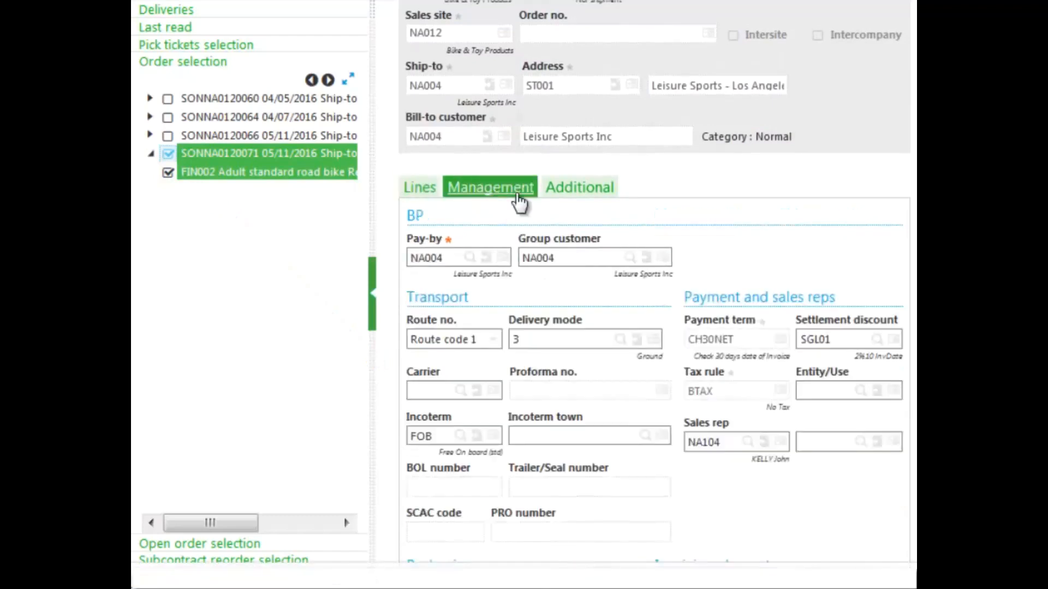
{"action": "left_click", "coordinate": [581, 189]}
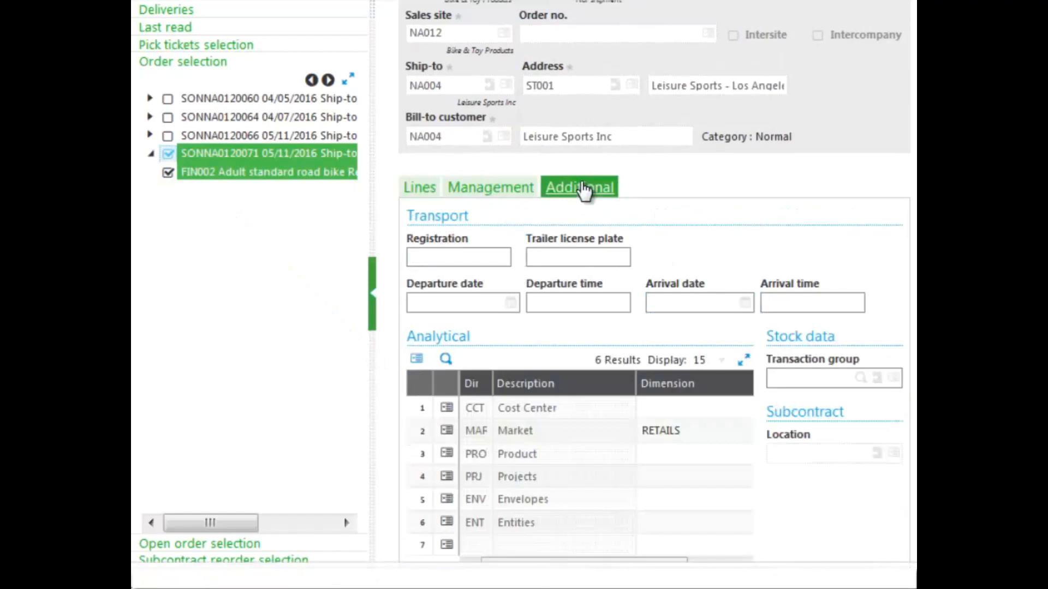
{"action": "left_click", "coordinate": [417, 191]}
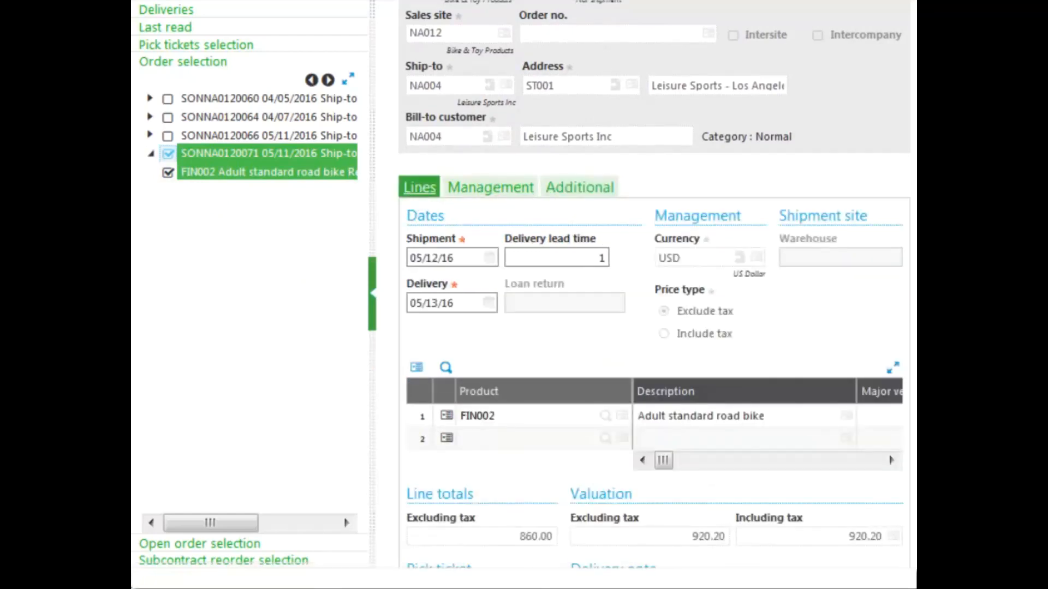
- Examine the details of the FIN002 delivery line in its popup view and check the actions available for it
{"action": "scroll", "coordinate": [455, 306], "scroll_direction": "down", "scroll_amount": 2}
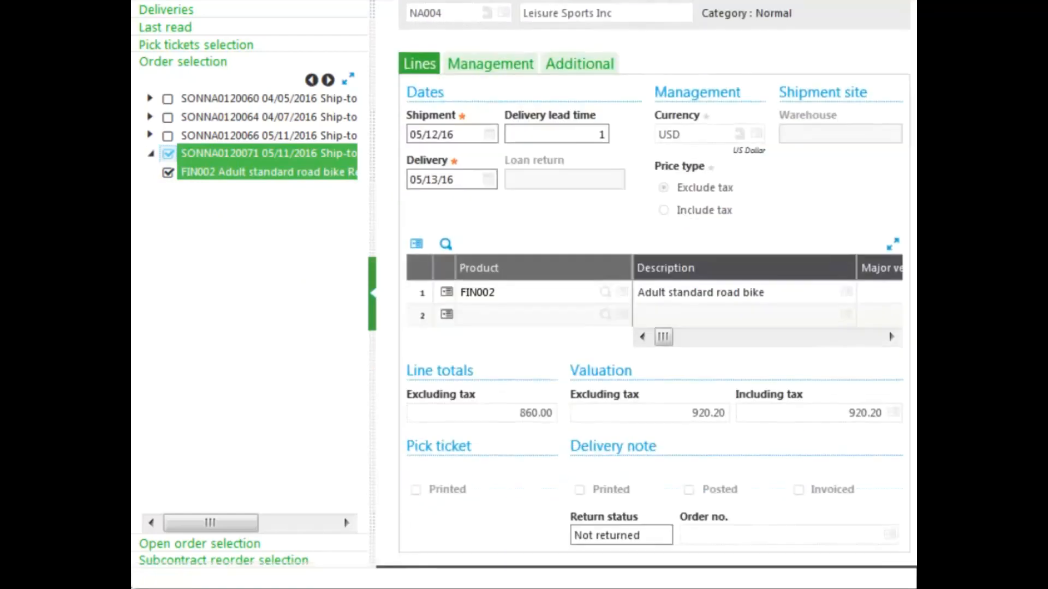
{"action": "left_click", "coordinate": [447, 293]}
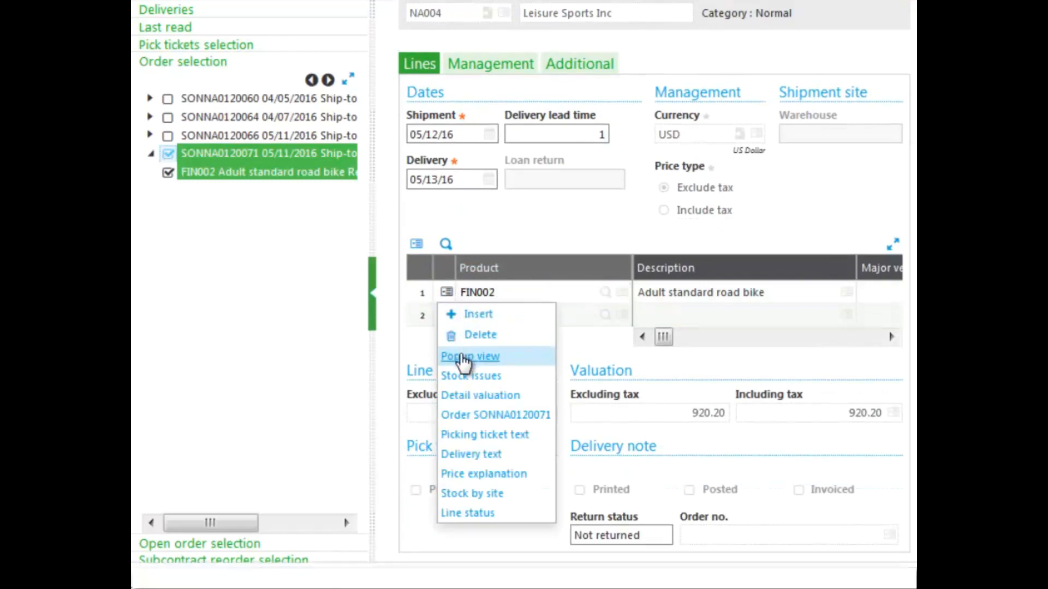
{"action": "left_click", "coordinate": [465, 359]}
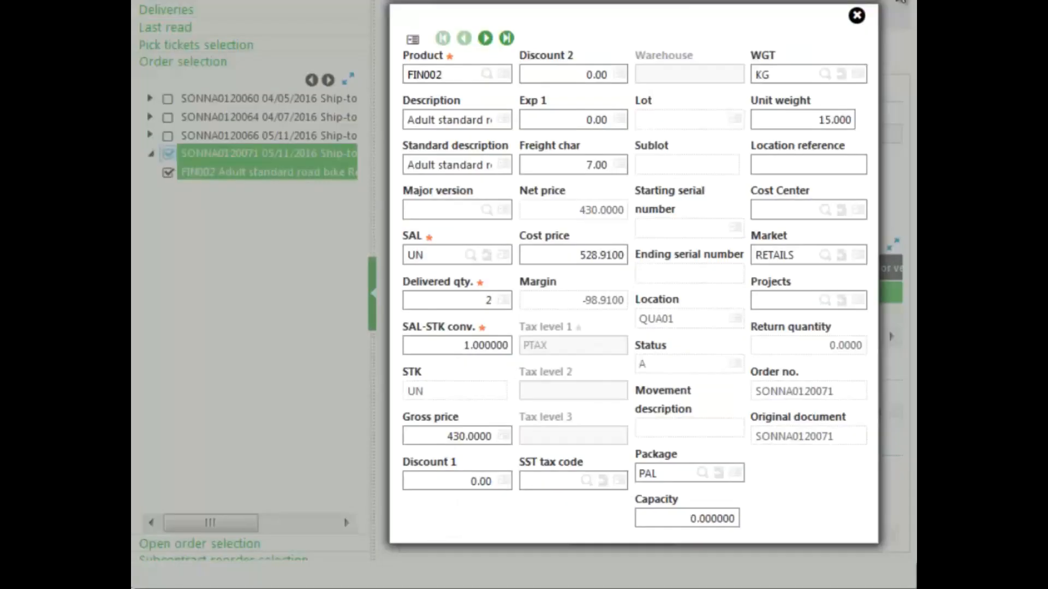
{"action": "left_click", "coordinate": [857, 15]}
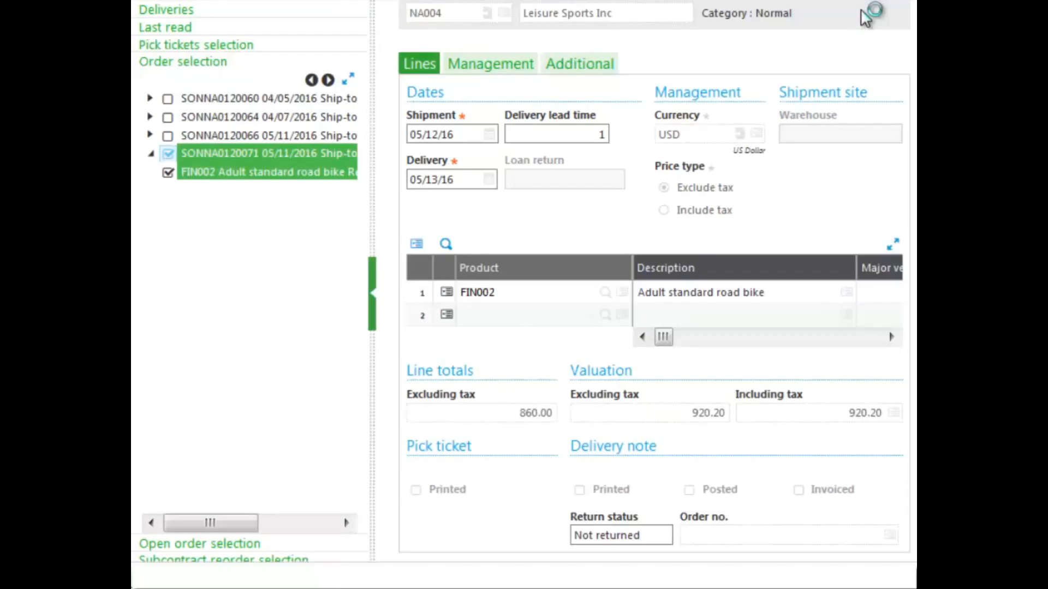
{"action": "left_click", "coordinate": [445, 294]}
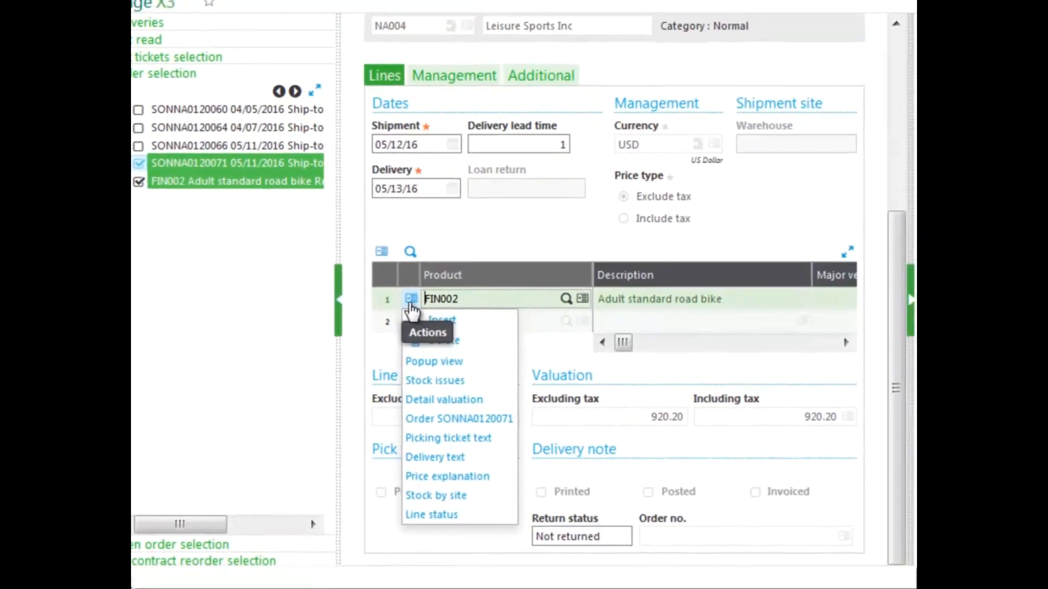
{"action": "left_click", "coordinate": [755, 432]}
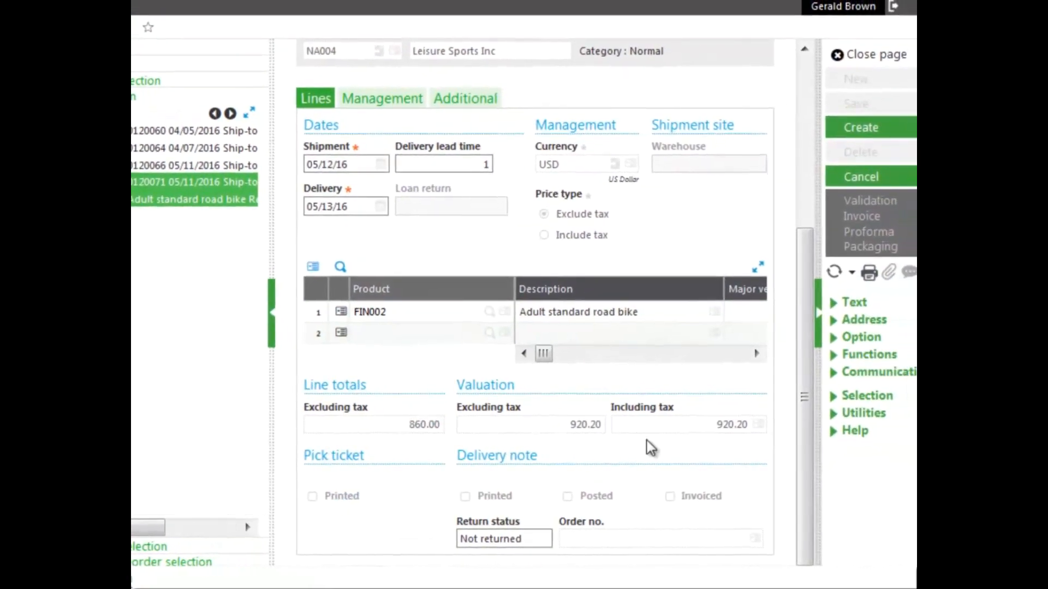
- Create the delivery for Leisure Sports Inc
{"action": "left_click_drag", "start_coordinate": [804, 241], "coordinate": [805, 54]}
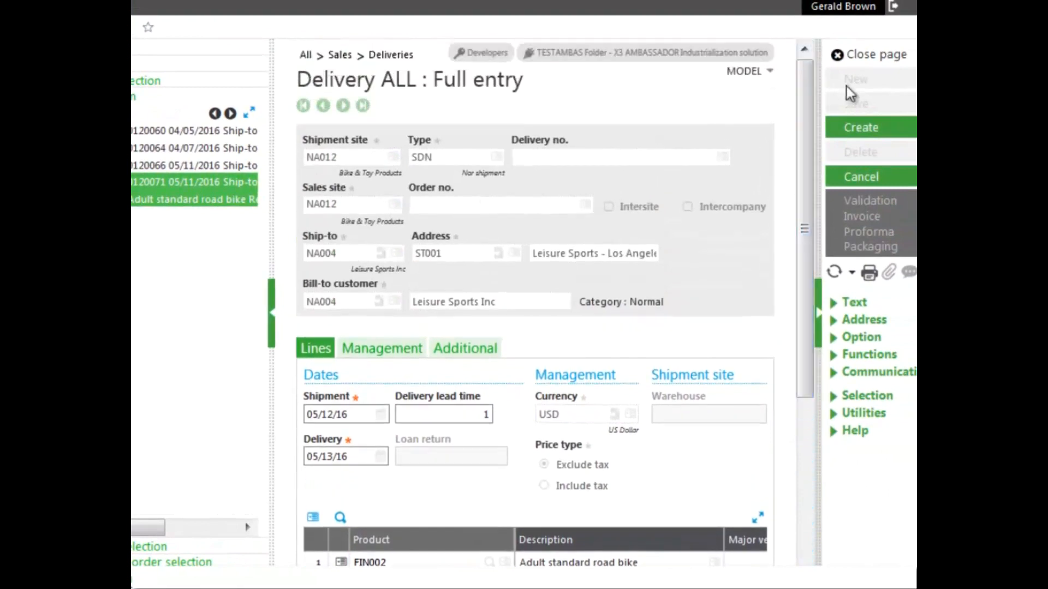
{"action": "left_click", "coordinate": [863, 131]}
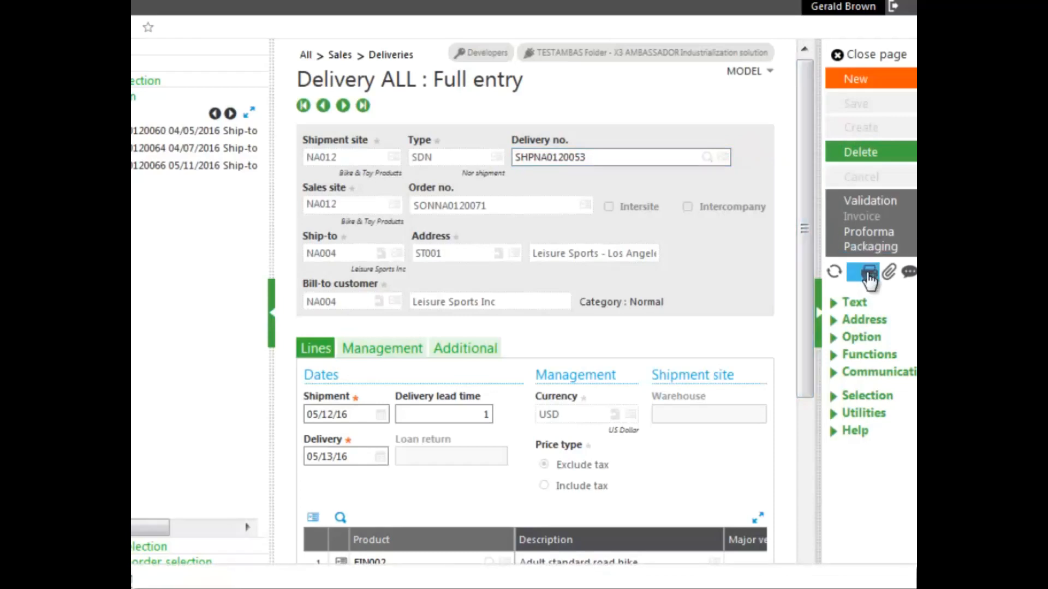
- Print the BONLIV Delivery notes report for this delivery, open the PDF in Adobe Acrobat Reader DC, and check the delivery note's Printed status
{"action": "left_click", "coordinate": [870, 275]}
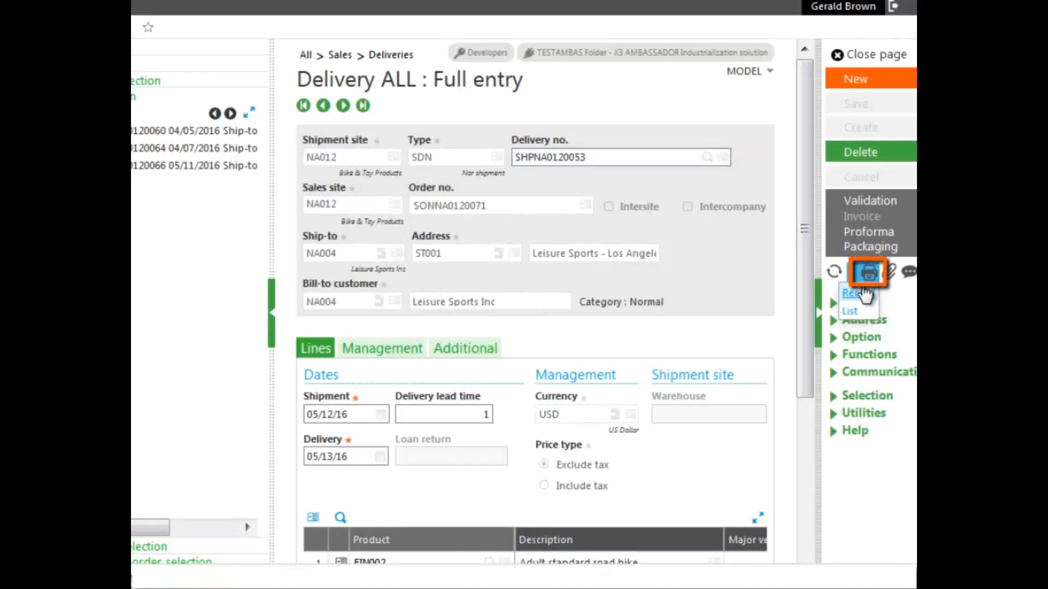
{"action": "left_click", "coordinate": [858, 294]}
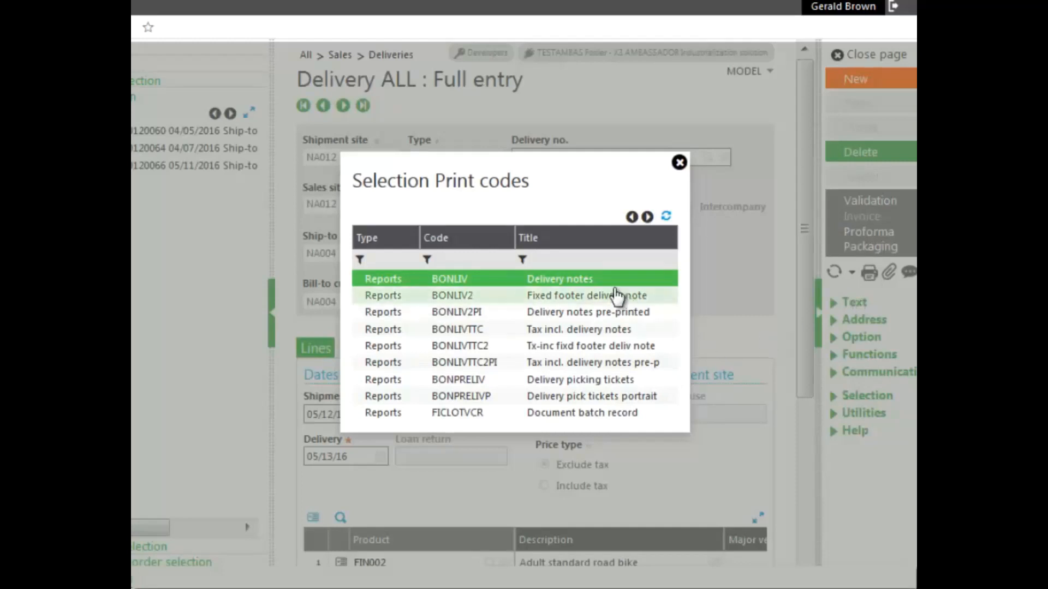
{"action": "left_click", "coordinate": [586, 279]}
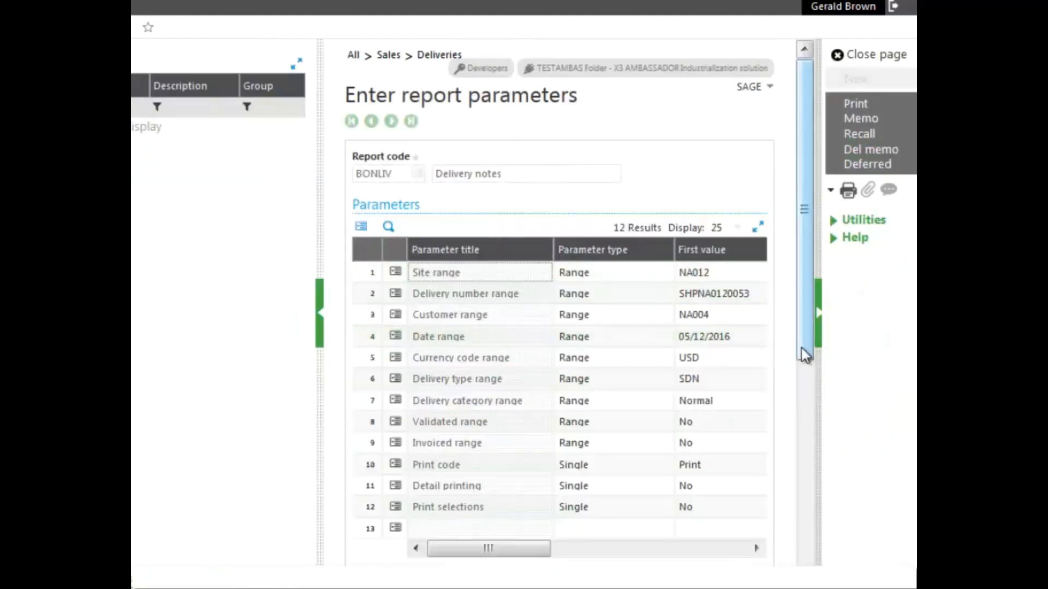
{"action": "left_click", "coordinate": [854, 105]}
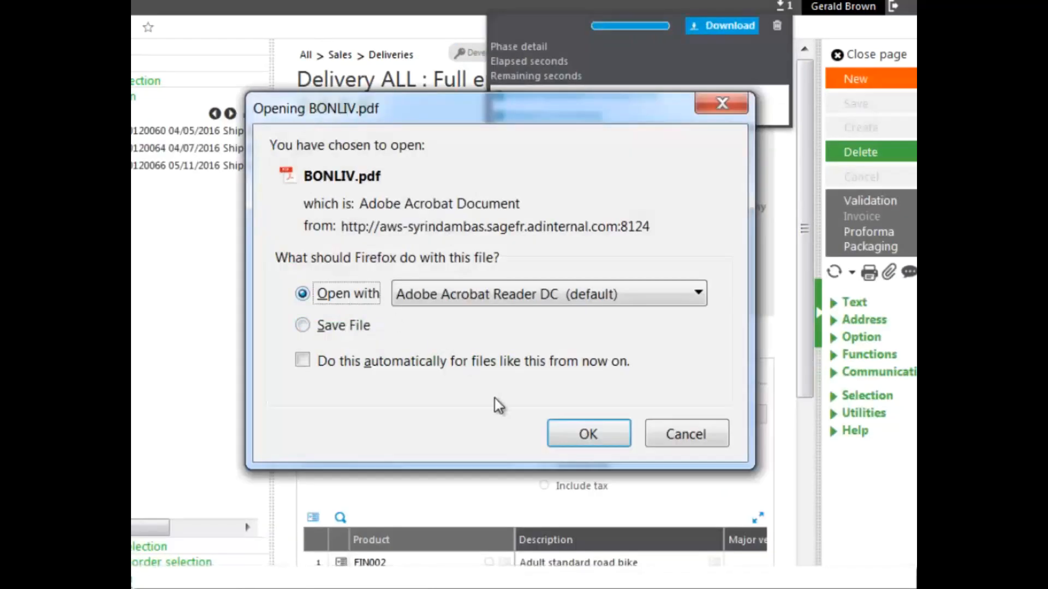
{"action": "left_click", "coordinate": [582, 435]}
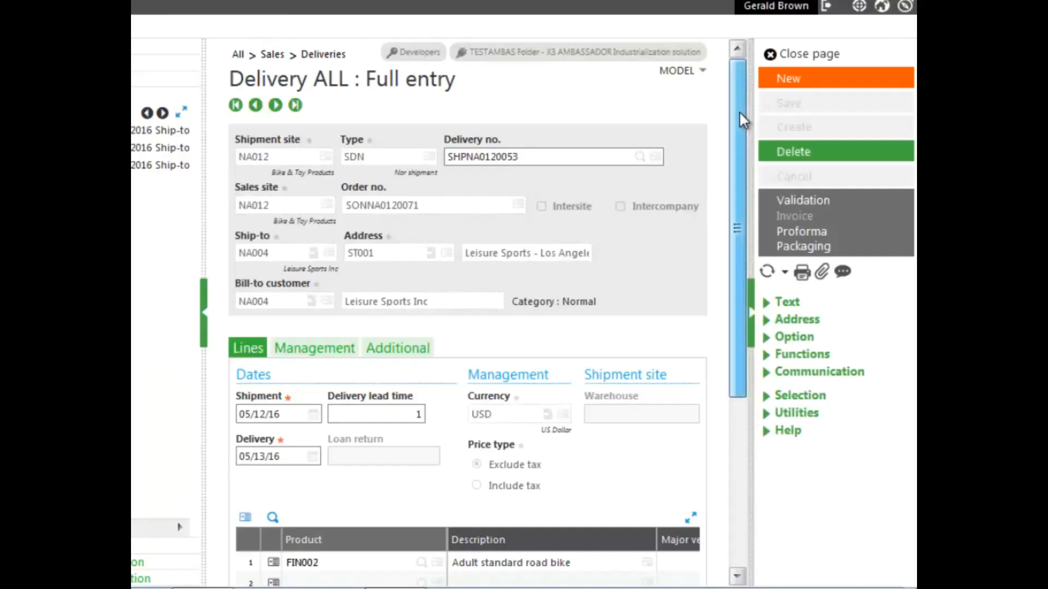
{"action": "left_click_drag", "start_coordinate": [745, 178], "coordinate": [732, 328]}
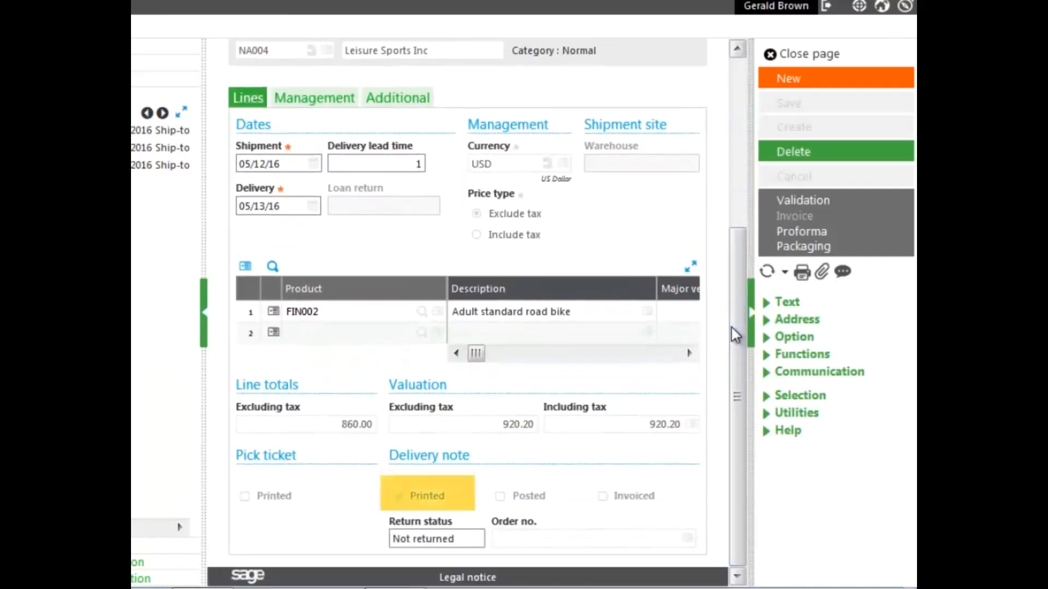